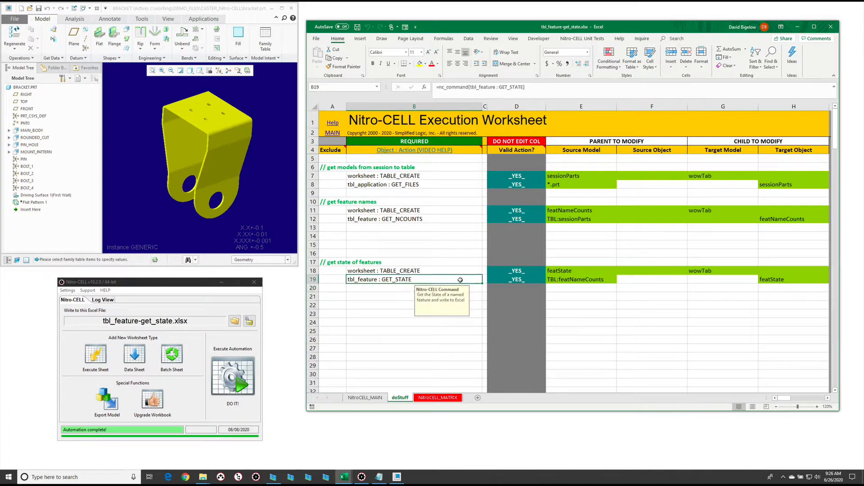
# Step: Inspect the tbl_feature : GET_STATE command in row 19 with its source model and target object arguments
pyautogui.click(461, 279)
pyautogui.click(570, 280)
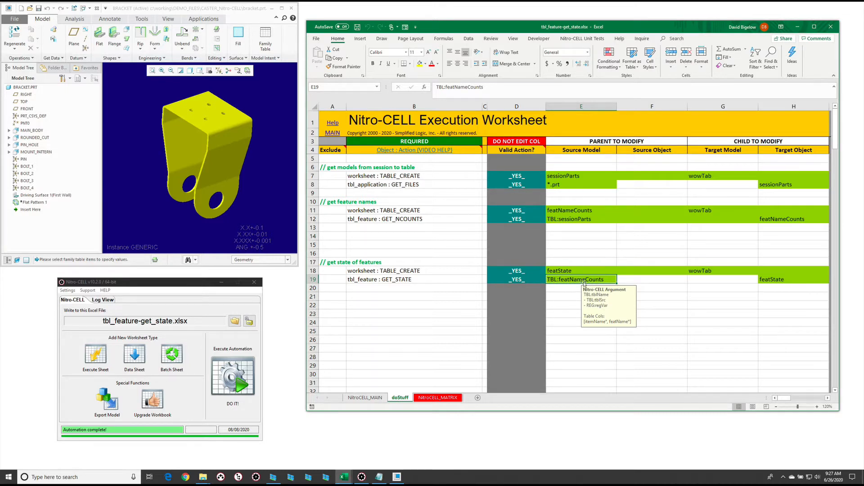
pyautogui.click(779, 285)
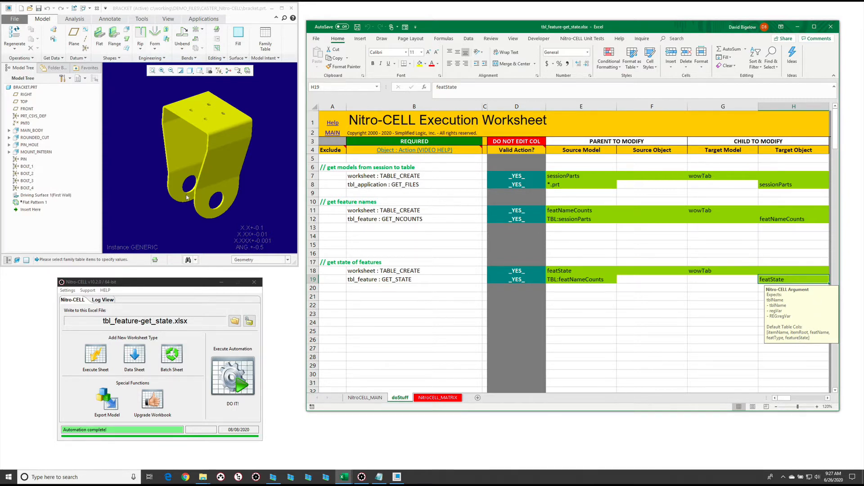
# Step: Switch to Creo and check which models are in session through the file open dialog, opening none
pyautogui.click(135, 220)
pyautogui.hotkey('ctrl', 'o')
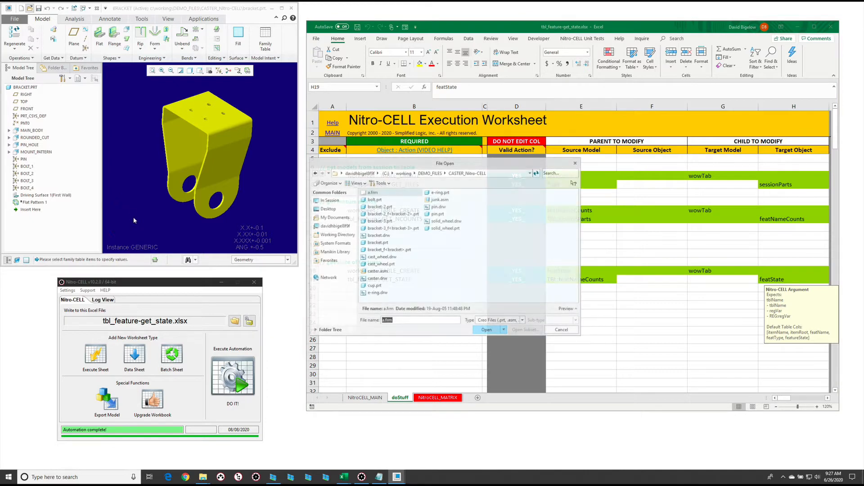
pyautogui.click(344, 202)
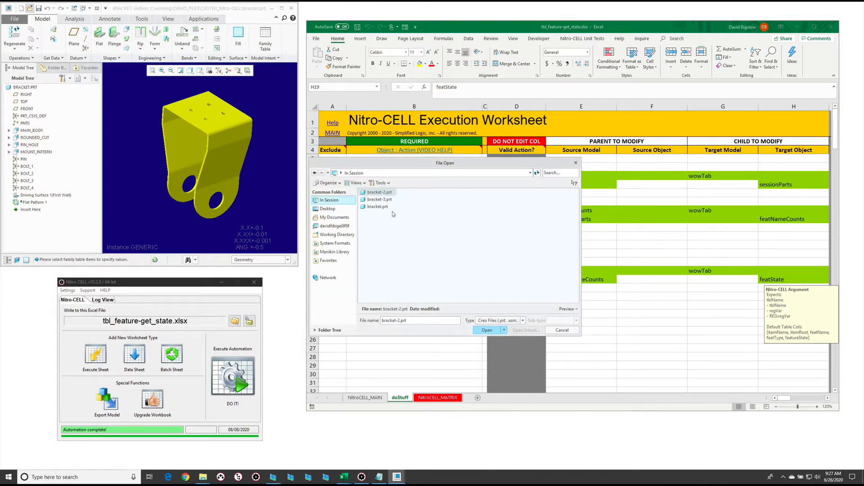
pyautogui.click(570, 331)
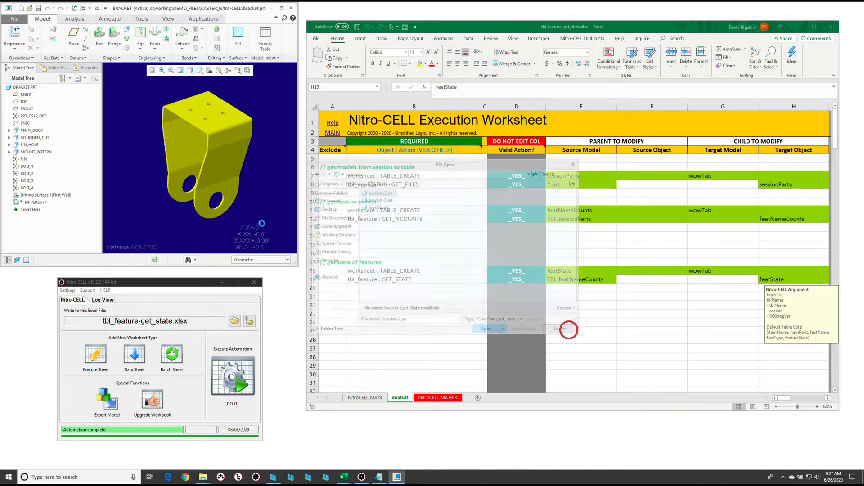
pyautogui.click(252, 222)
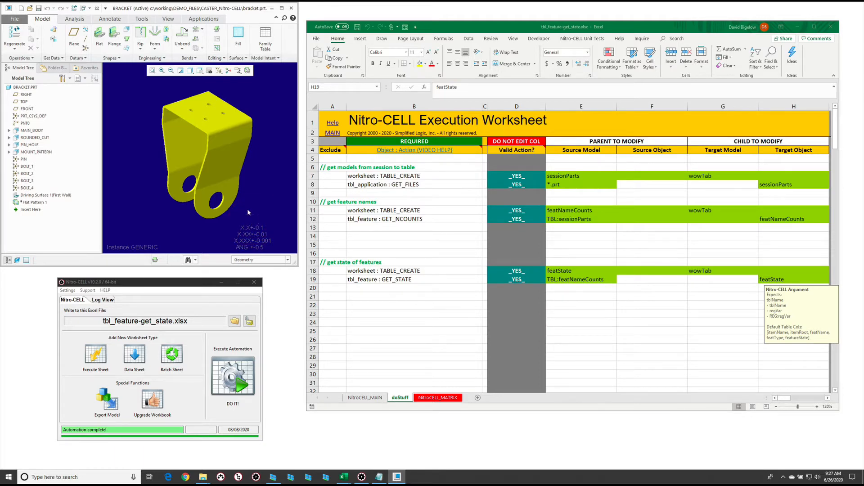
# Step: Switch to Excel and review the TABLE_CREATE and GET_FILES arguments in the "get models from session to table" block
pyautogui.click(421, 286)
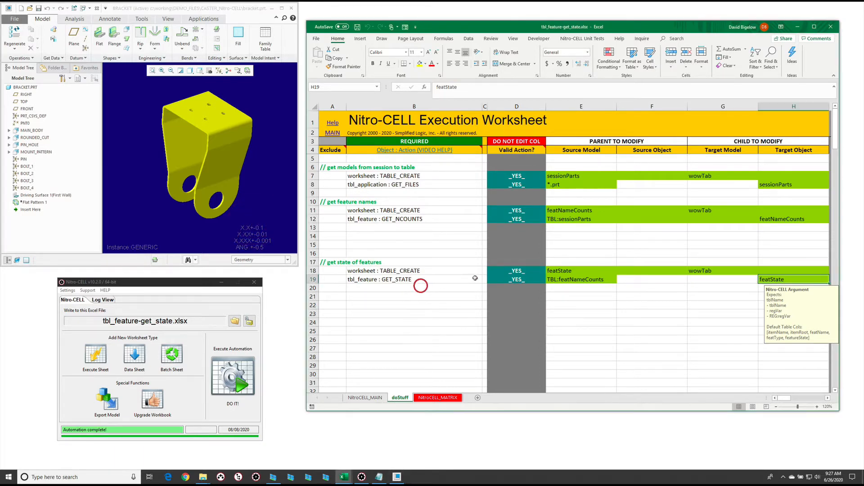
pyautogui.click(620, 304)
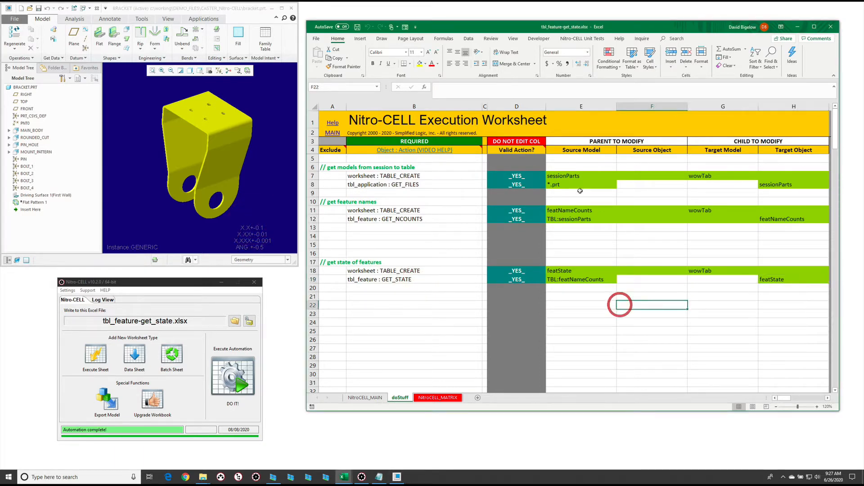
pyautogui.click(444, 179)
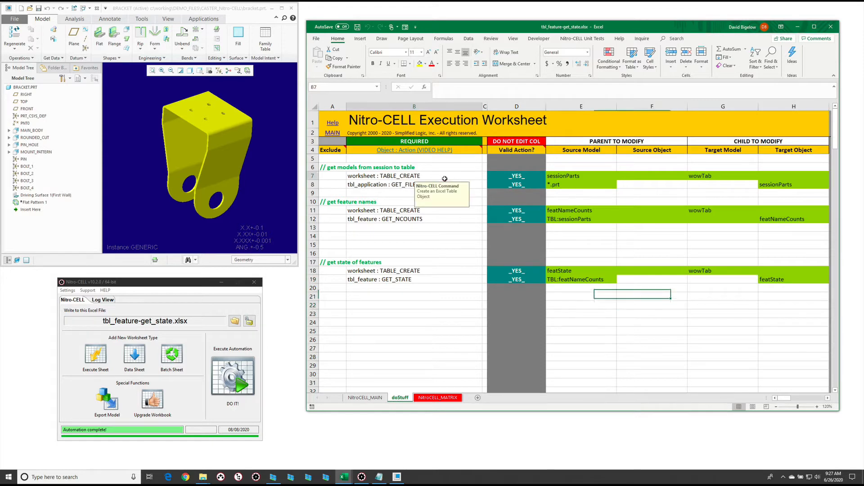
pyautogui.click(592, 176)
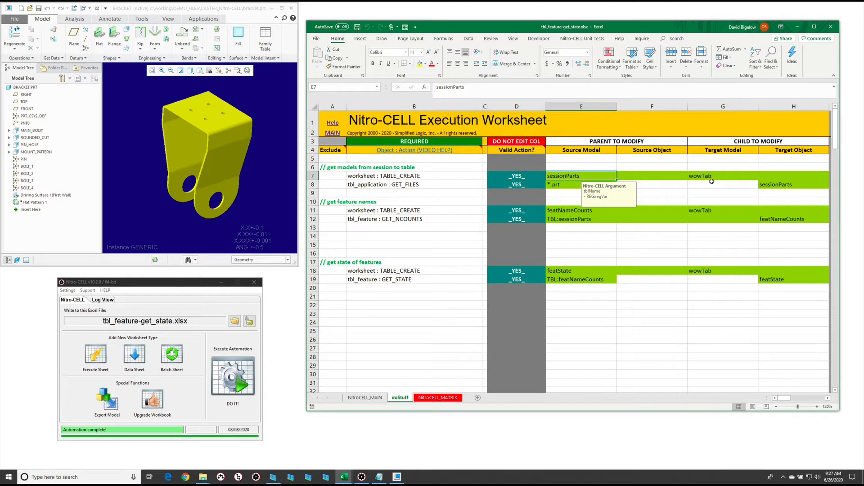
pyautogui.click(561, 186)
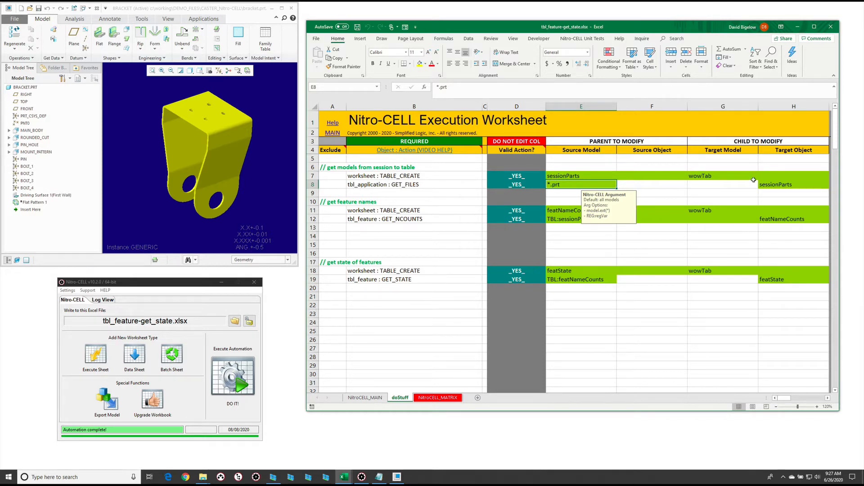
pyautogui.click(782, 185)
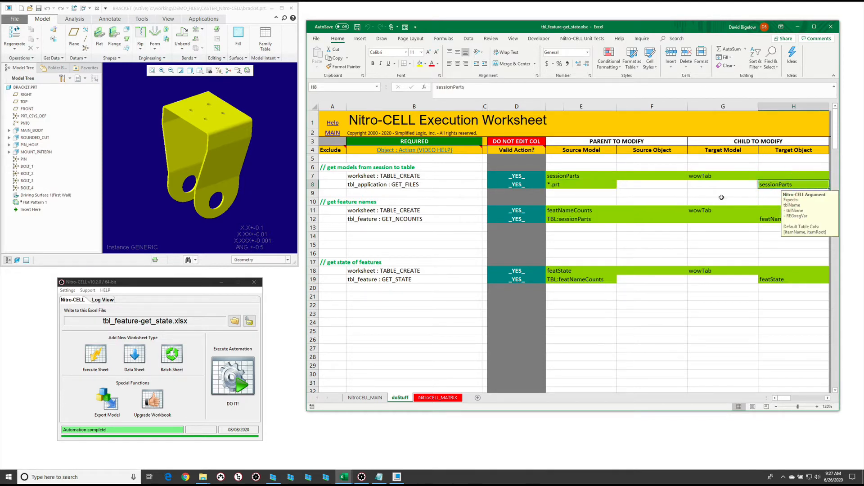
# Step: Review how GET_NCOUNTS takes the sessionParts table and writes to featNameCounts, and check the featState target of GET_STATE
pyautogui.click(425, 211)
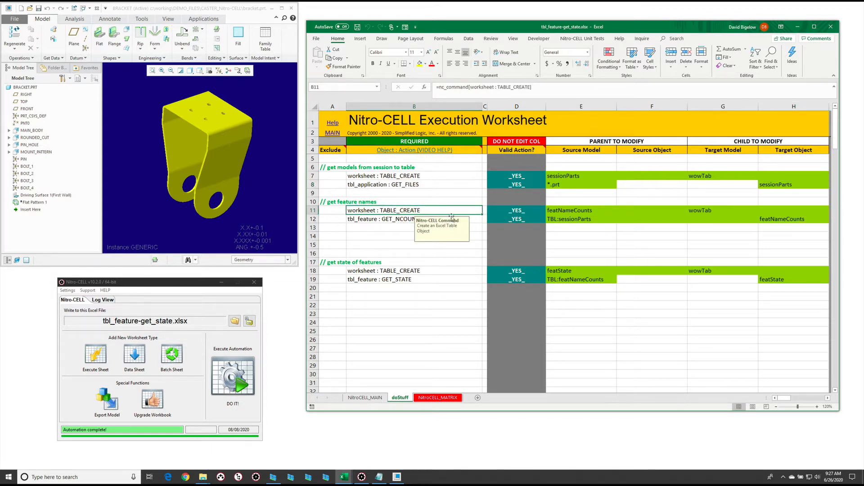
pyautogui.click(389, 219)
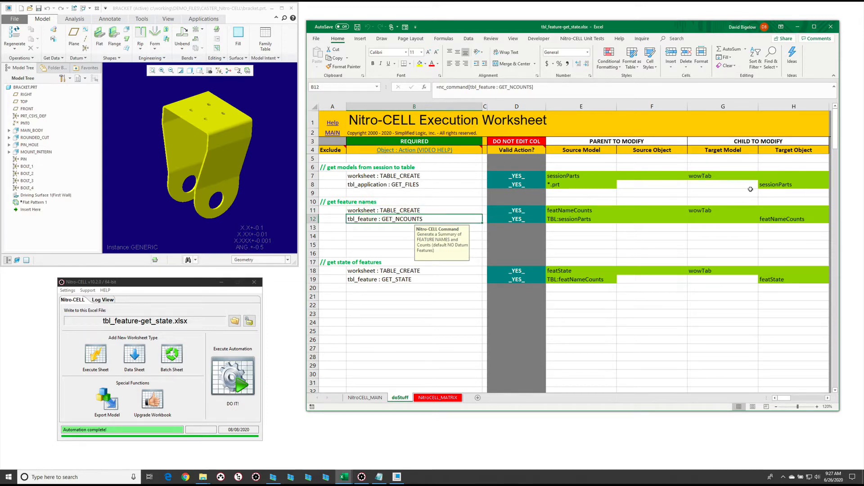
pyautogui.click(585, 220)
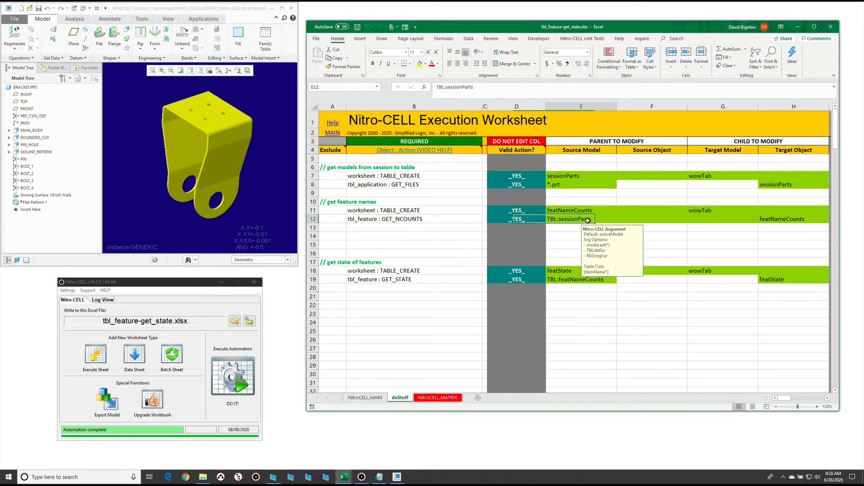
pyautogui.click(779, 184)
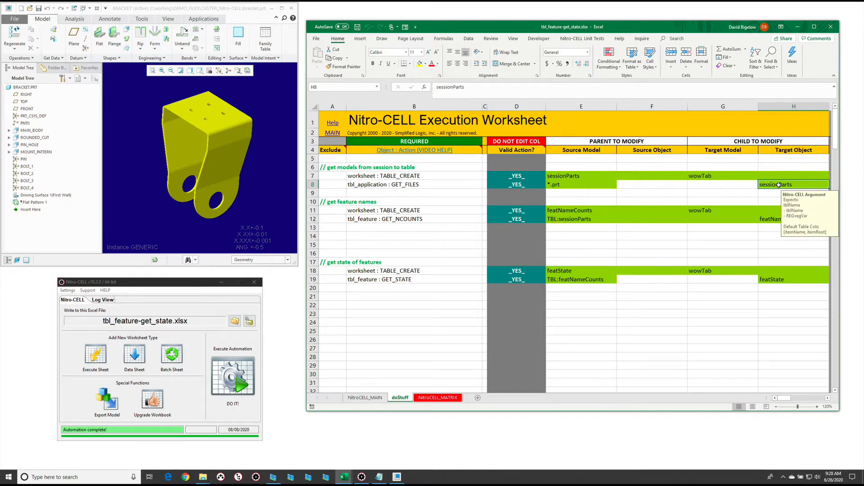
pyautogui.click(598, 220)
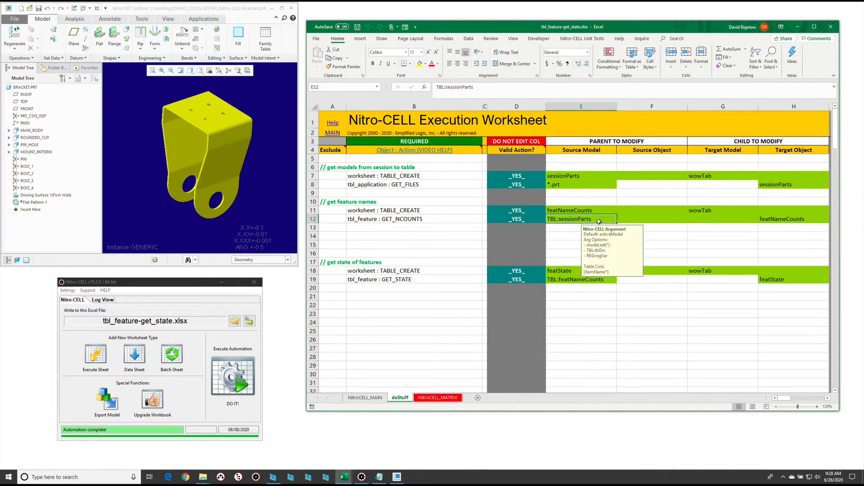
pyautogui.click(791, 220)
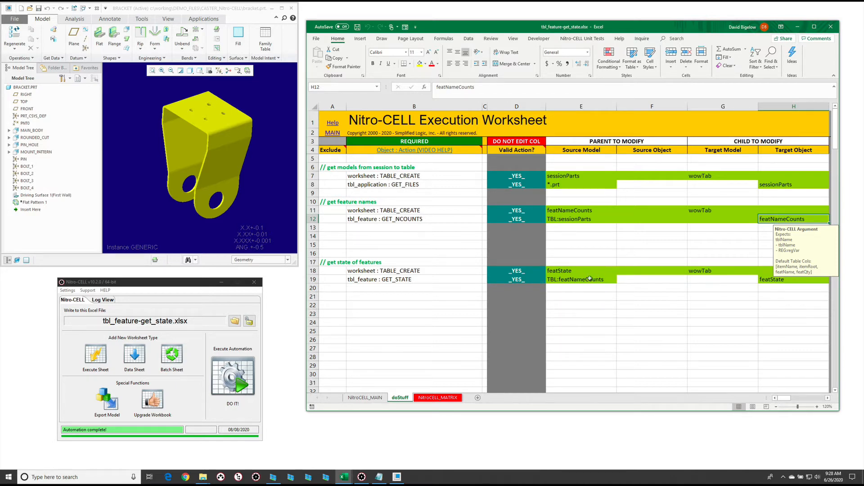
pyautogui.click(790, 280)
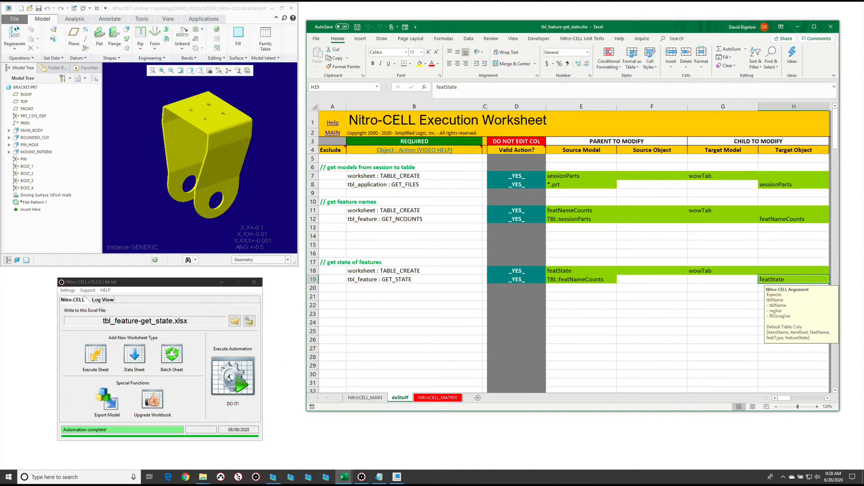
# Step: Execute the Nitro-CELL automation and fit columns A to M to their contents on the generated wowTab sheet
pyautogui.click(229, 378)
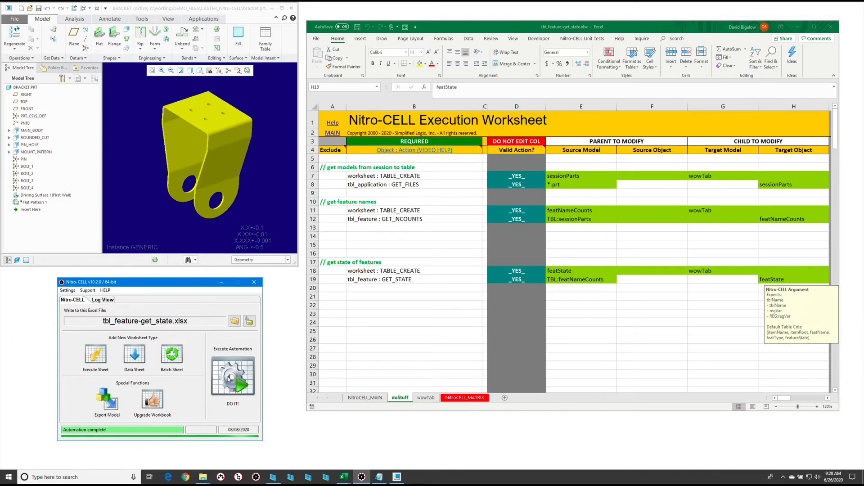
pyautogui.click(423, 398)
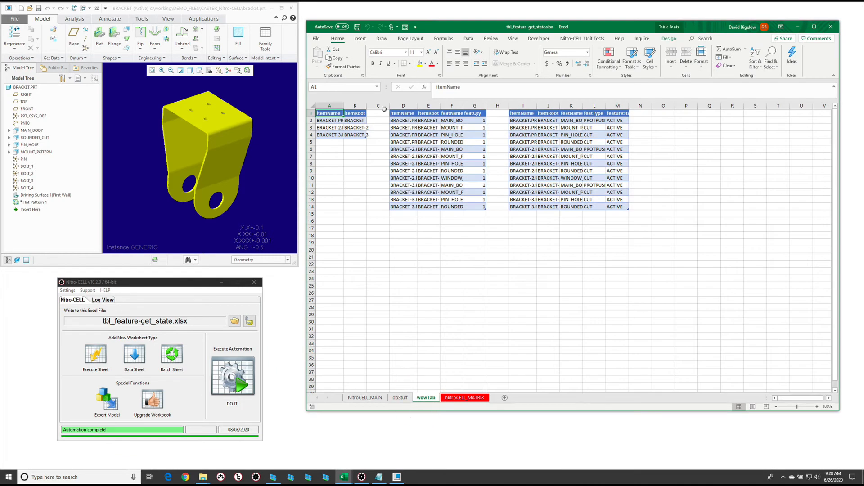
pyautogui.moveTo(330, 106); pyautogui.dragTo(606, 105)
pyautogui.click(606, 105)
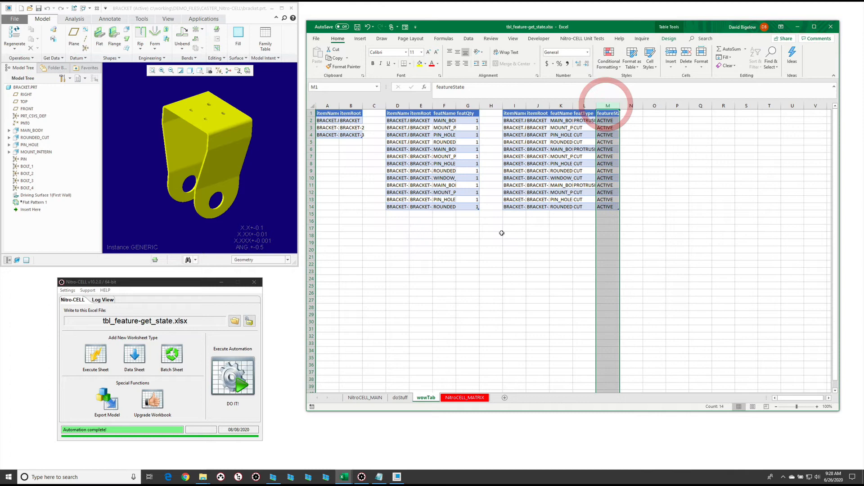
pyautogui.click(468, 242)
pyautogui.moveTo(322, 104); pyautogui.dragTo(612, 106)
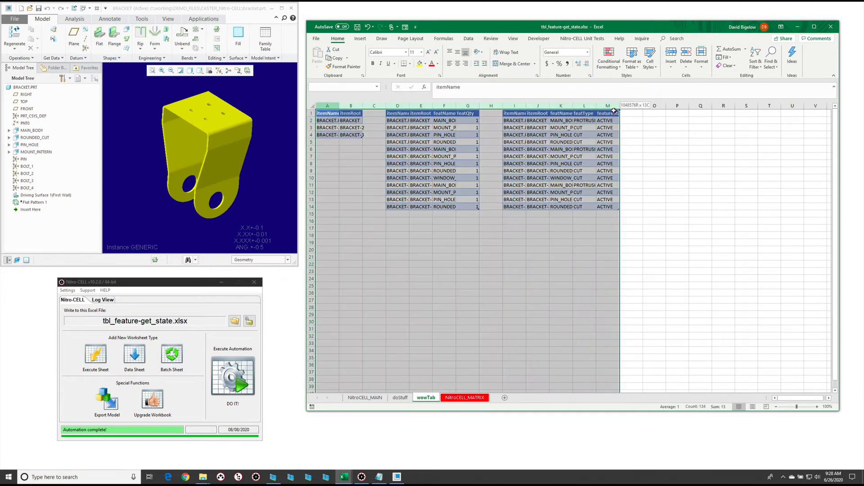
pyautogui.doubleClick(620, 106)
pyautogui.click(455, 237)
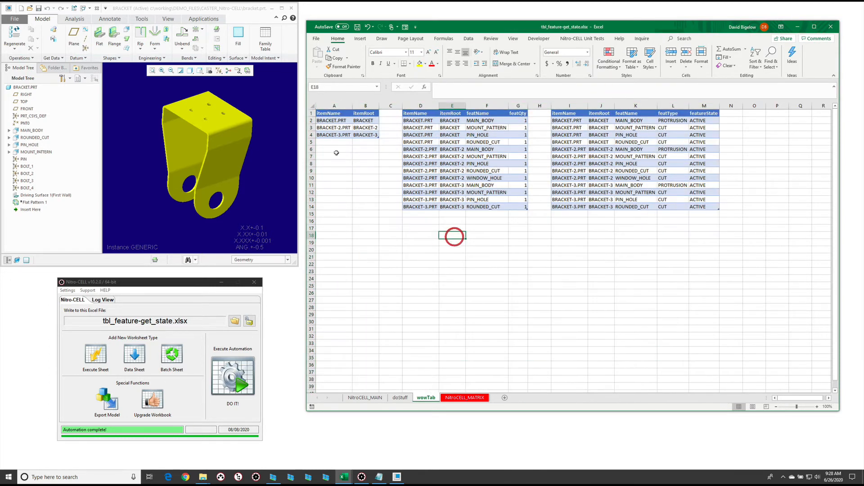
pyautogui.click(338, 129)
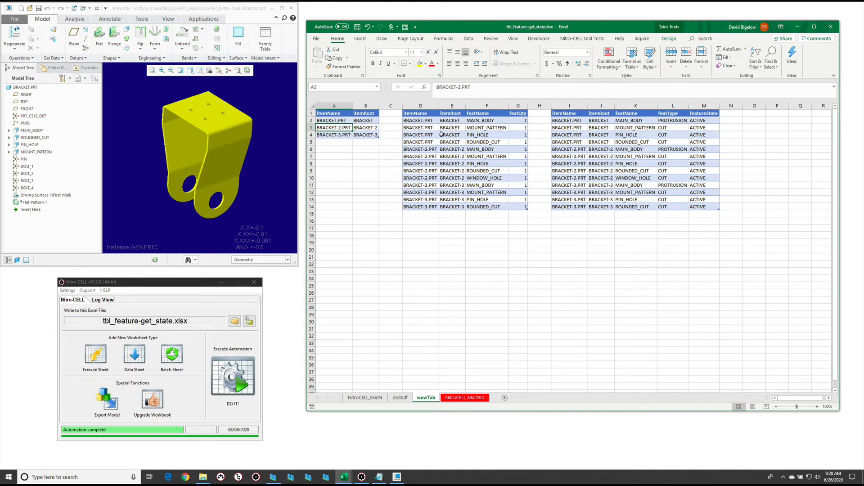
pyautogui.click(456, 127)
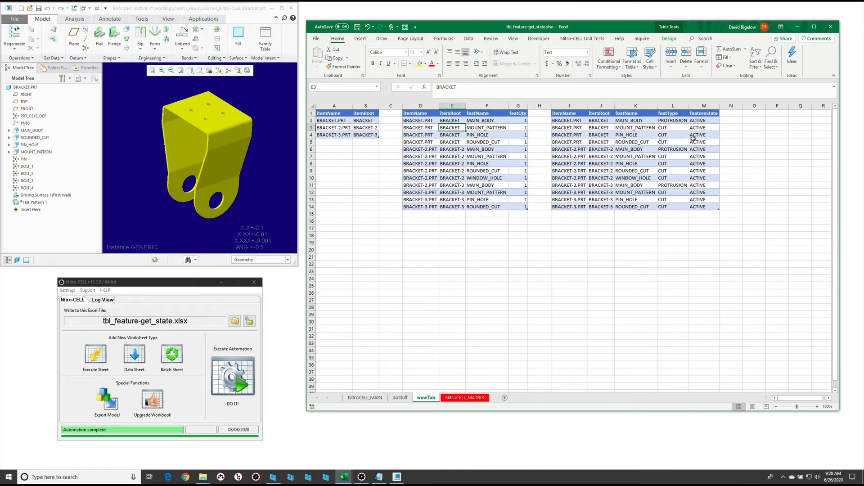
# Step: Enter the command =nc_command[feature : SUPPRESS] in cell B15 of the doStuff sheet
pyautogui.click(400, 397)
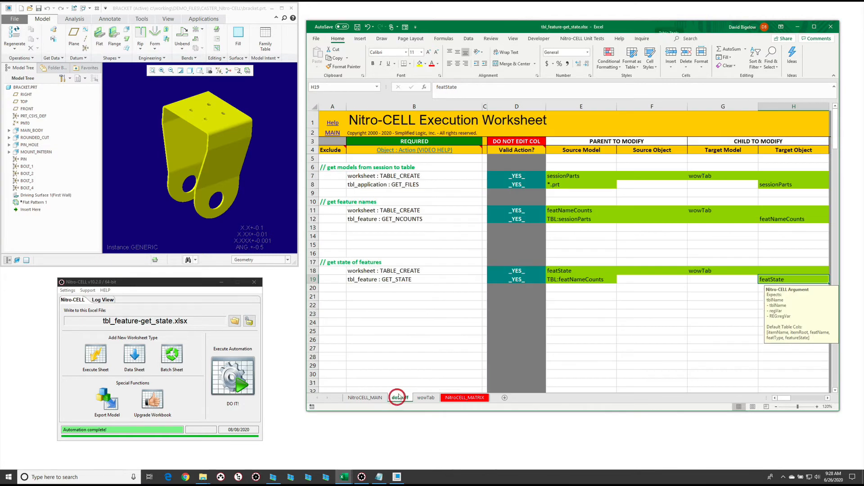
pyautogui.click(405, 306)
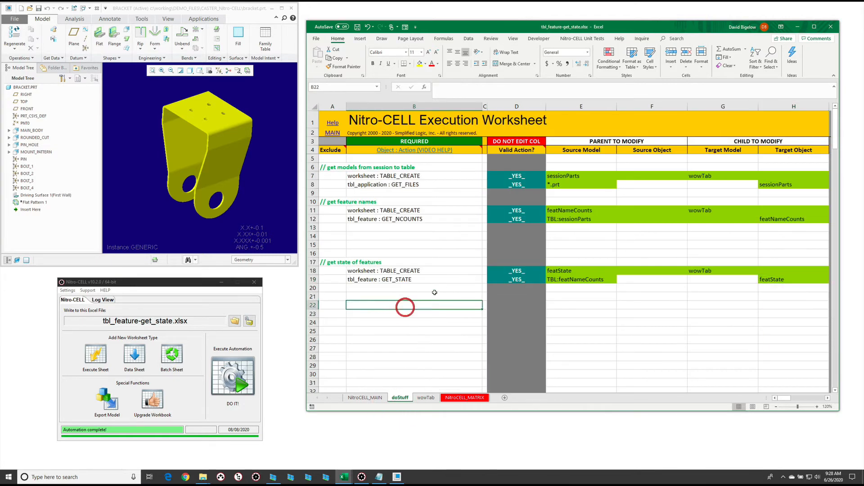
pyautogui.click(371, 237)
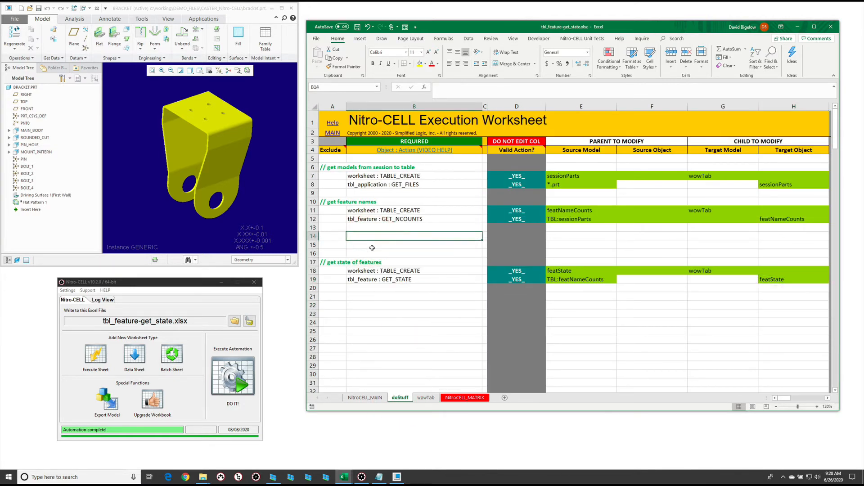
pyautogui.click(372, 246)
pyautogui.write('=nc_command[')
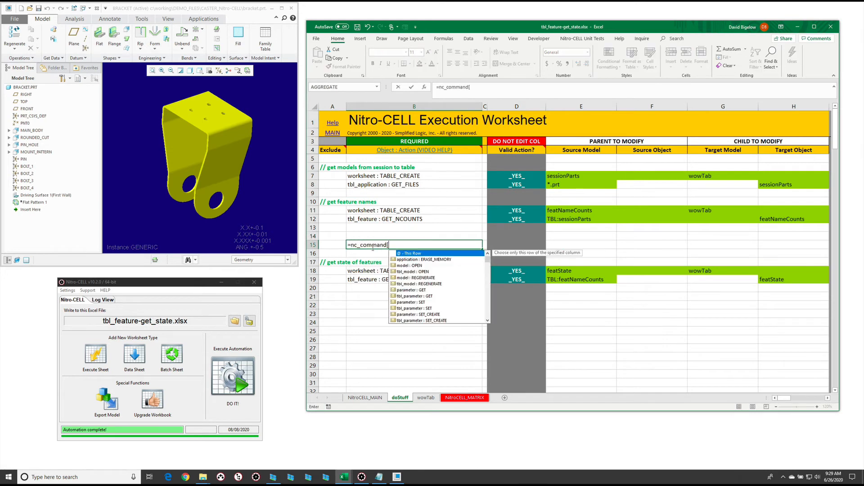
pyautogui.write('suppres')
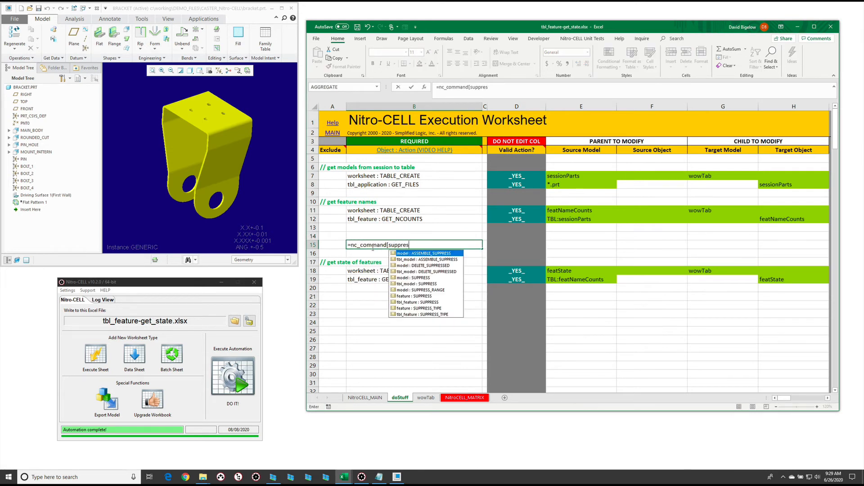
pyautogui.press('Down')
pyautogui.press('Down')
pyautogui.press('Down')
pyautogui.press('Down')
pyautogui.press('Down')
pyautogui.press('Down')
pyautogui.press('Down')
pyautogui.press('Tab')
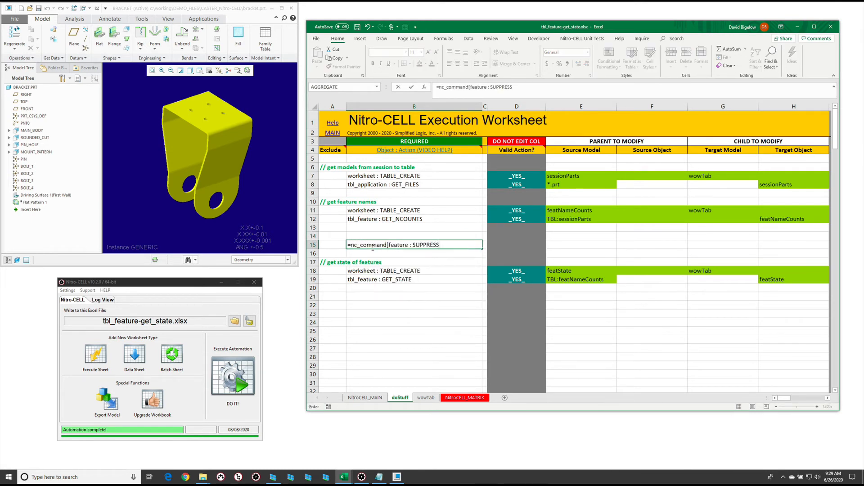
pyautogui.write(']')
pyautogui.press('Tab')
# Step: Commit the SUPPRESS command in row 15 and set its source model to *.prt and source object to *HOLE*
pyautogui.press('Tab')
pyautogui.press('Tab')
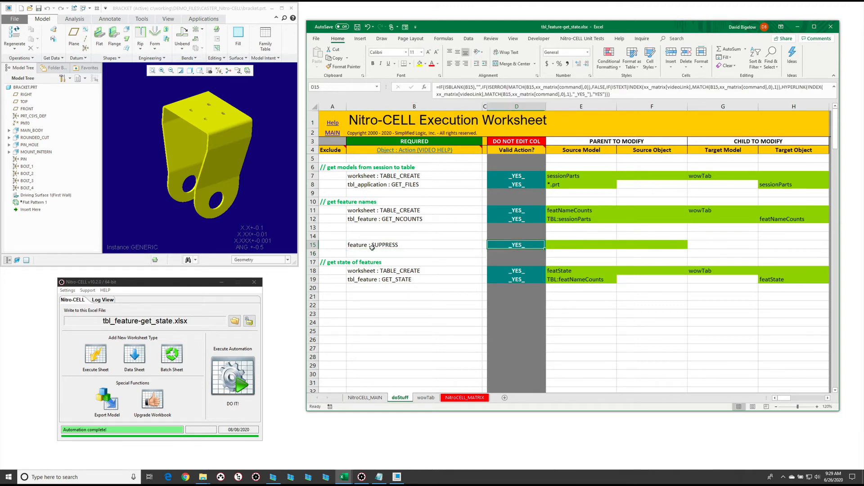
pyautogui.write('*.prt')
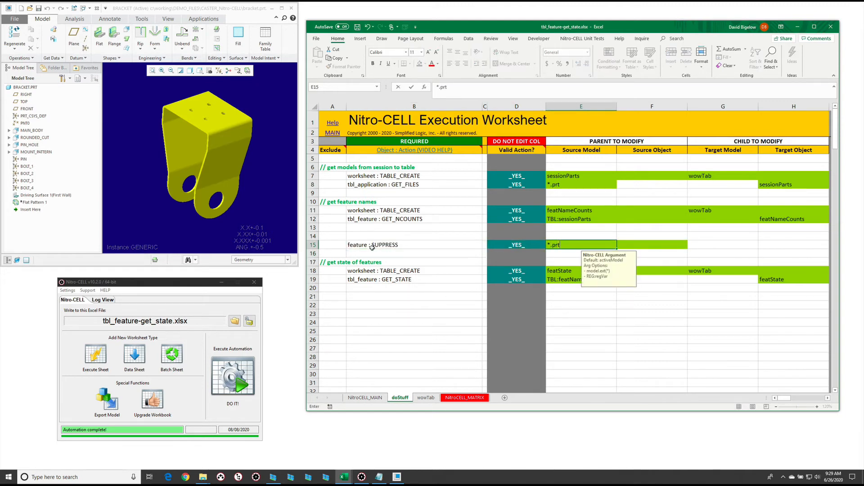
pyautogui.press('Tab')
pyautogui.write('*H')
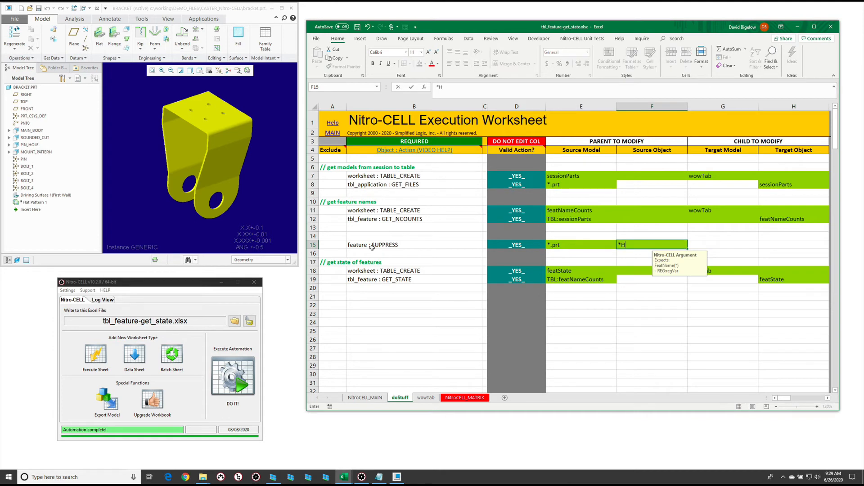
pyautogui.write('OLE*')
pyautogui.press('Return')
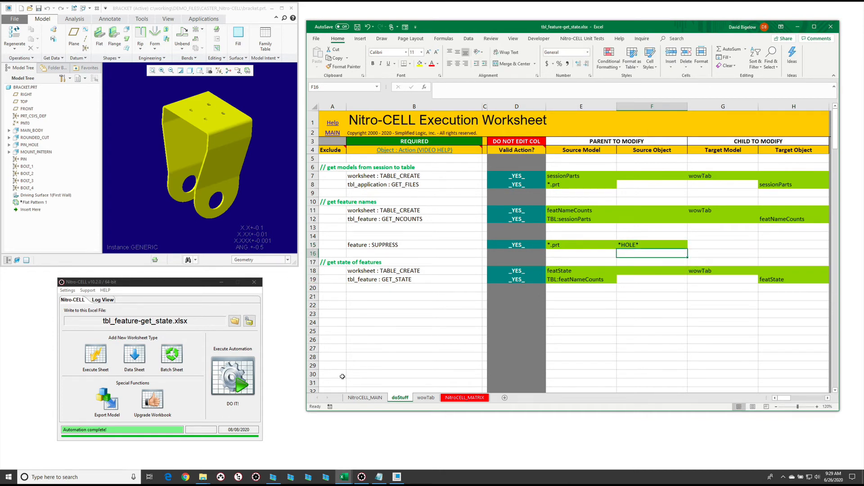
# Step: Execute the Nitro-CELL automation and compare the feature states on the wowTab sheet with the commands on doStuff
pyautogui.click(230, 390)
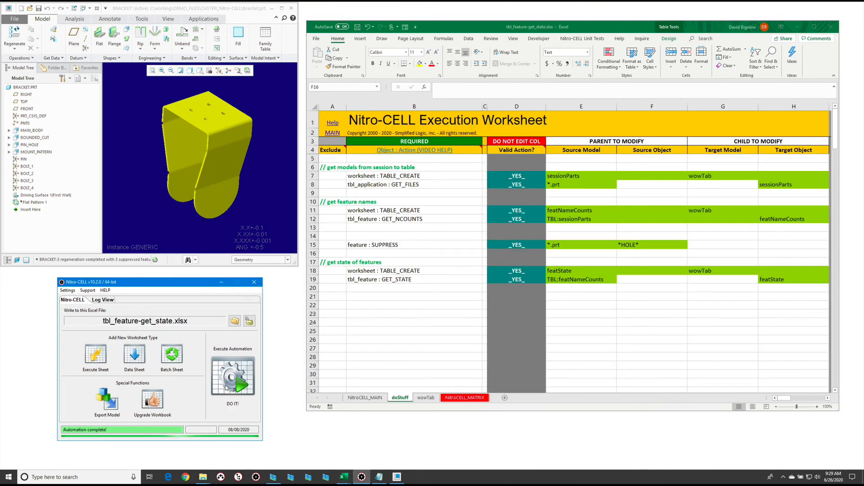
pyautogui.click(426, 398)
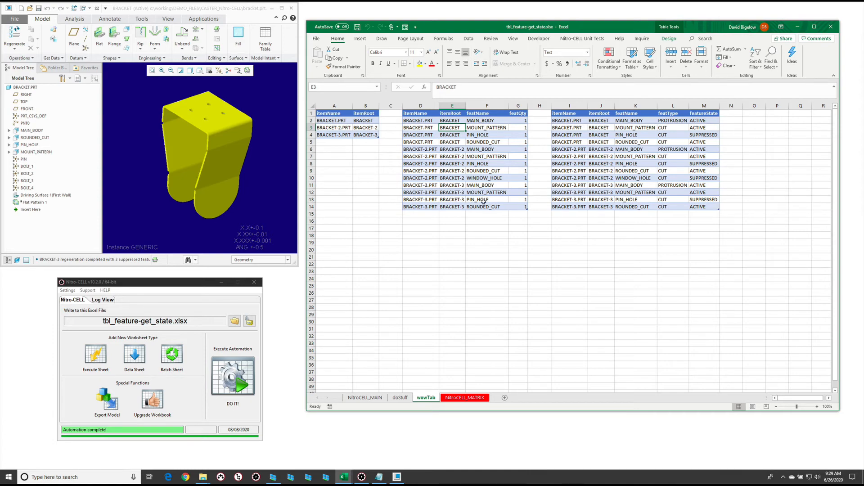
pyautogui.click(400, 398)
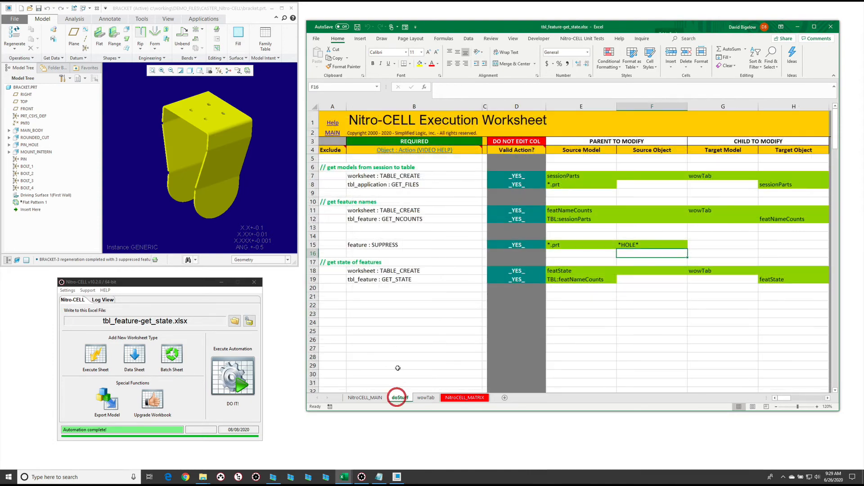
pyautogui.click(426, 398)
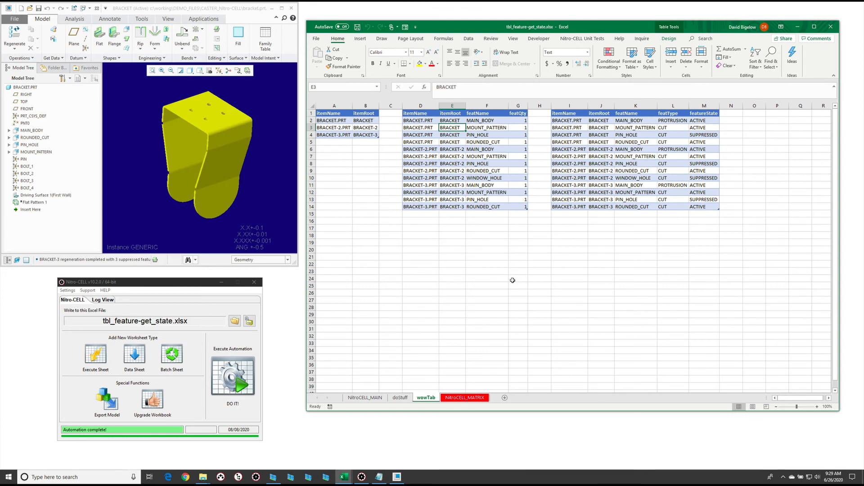
pyautogui.click(400, 398)
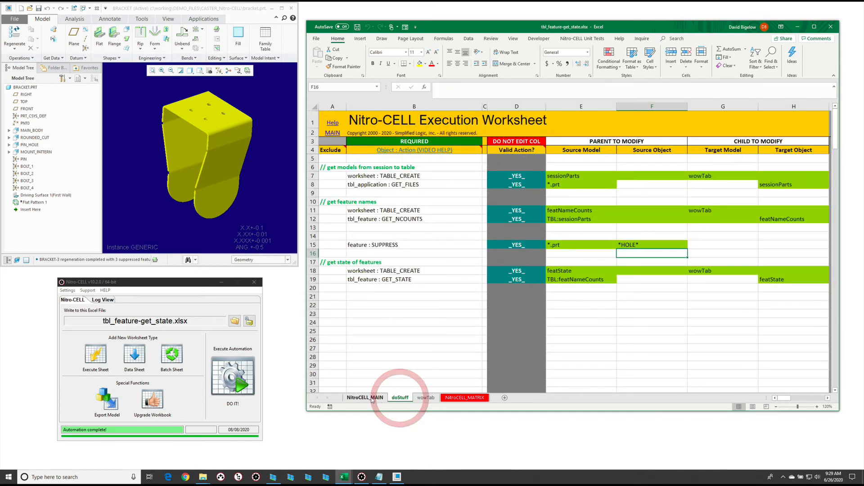
# Step: Review the description of the tbl_feature : GET_STATE command and the table columns required by its TBL:featNameCounts argument
pyautogui.click(424, 280)
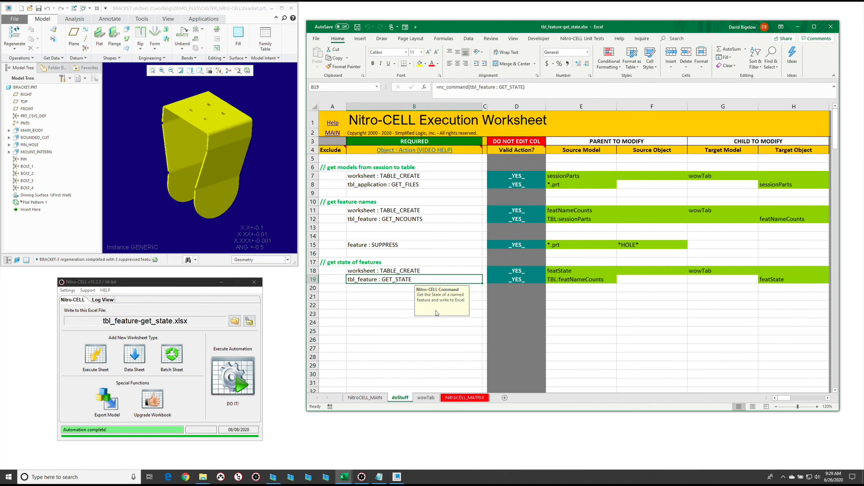
pyautogui.click(382, 296)
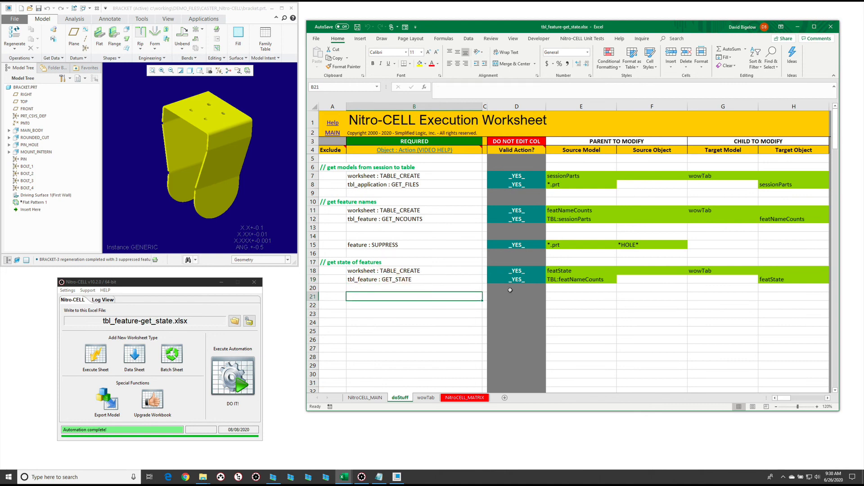
pyautogui.click(582, 279)
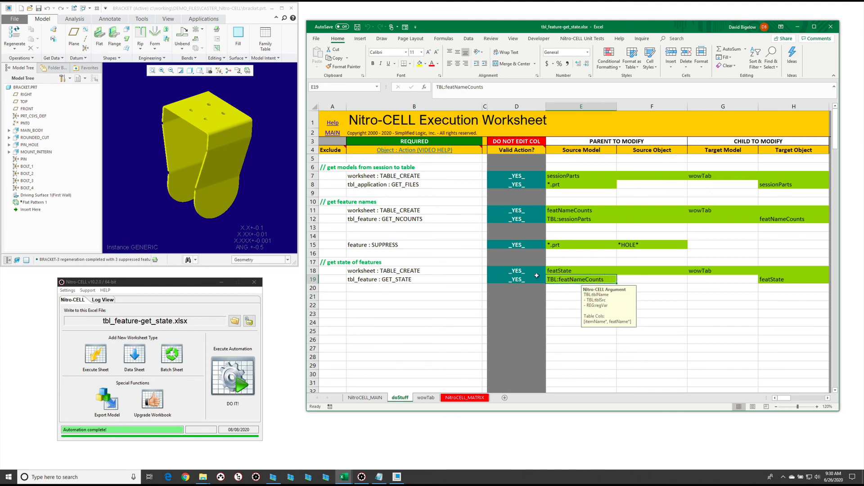
pyautogui.click(431, 304)
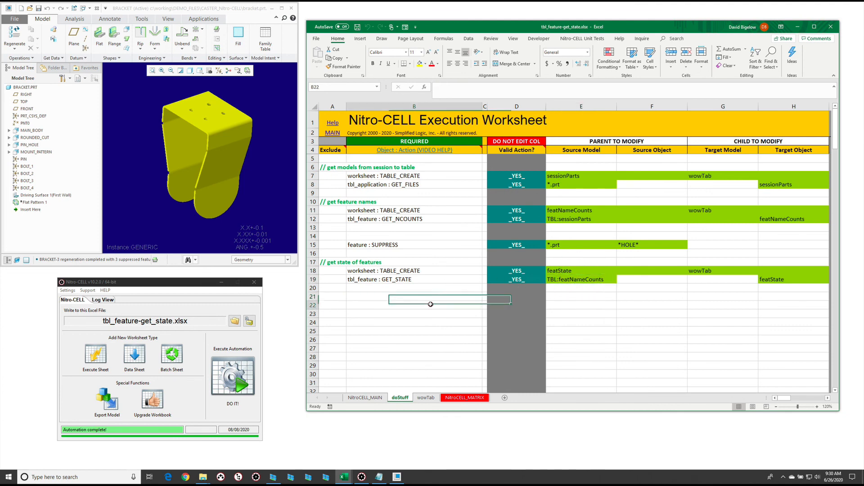